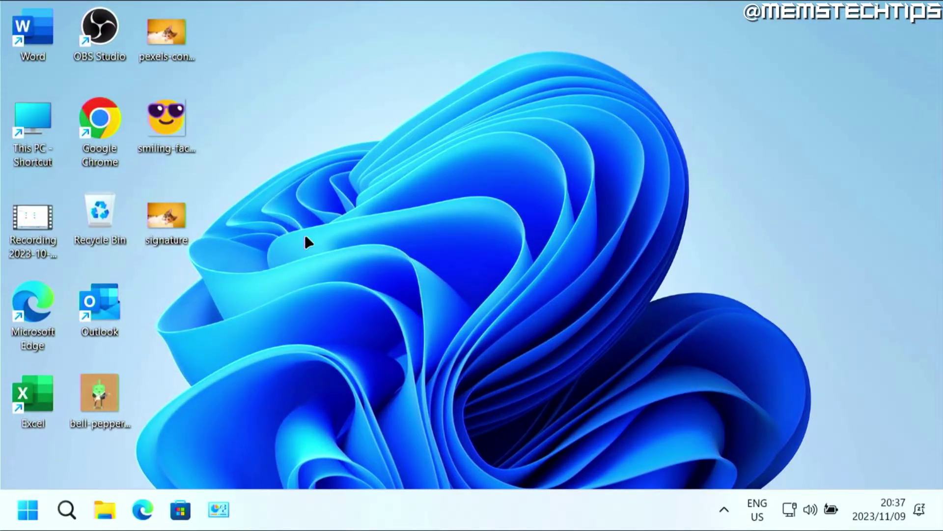
# Search for 'control', open Control Panel, and keep View by set to Large icons.
pyautogui.click(66, 509)
pyautogui.write('control')
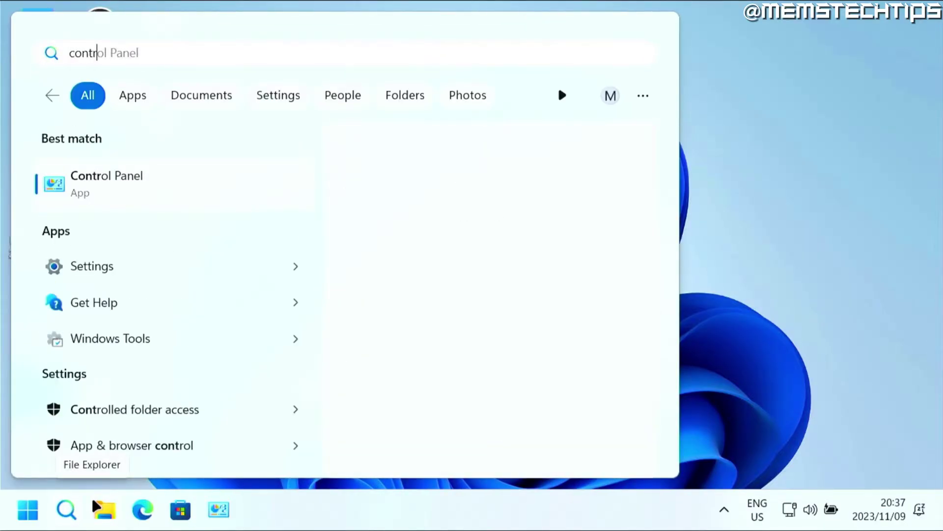
pyautogui.click(108, 184)
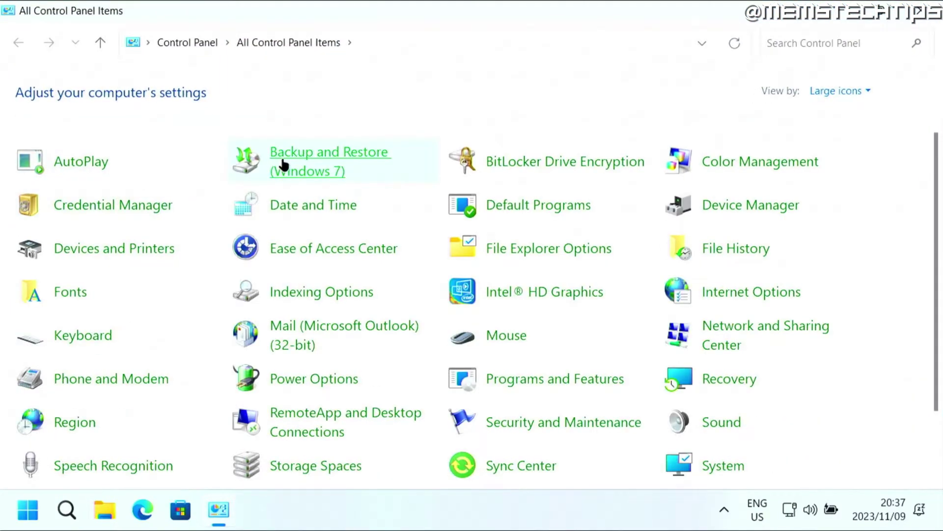
pyautogui.click(845, 93)
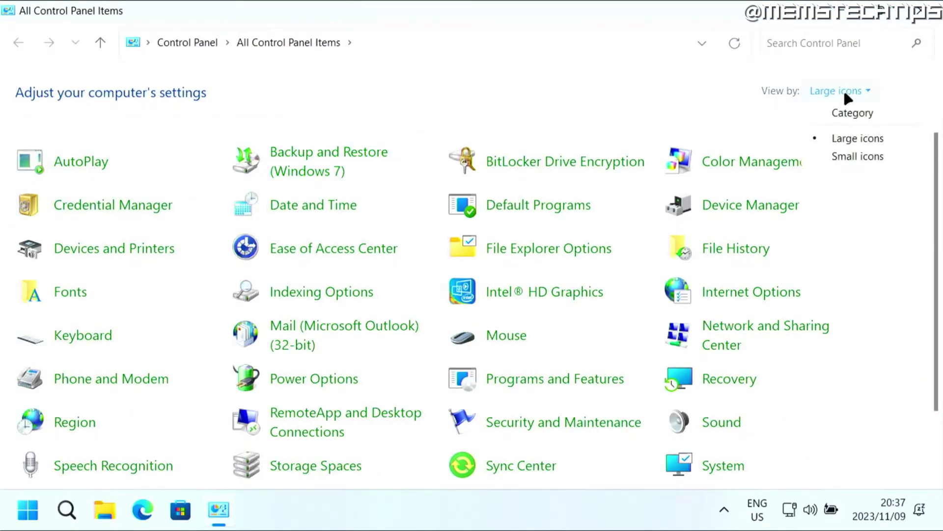
pyautogui.click(848, 141)
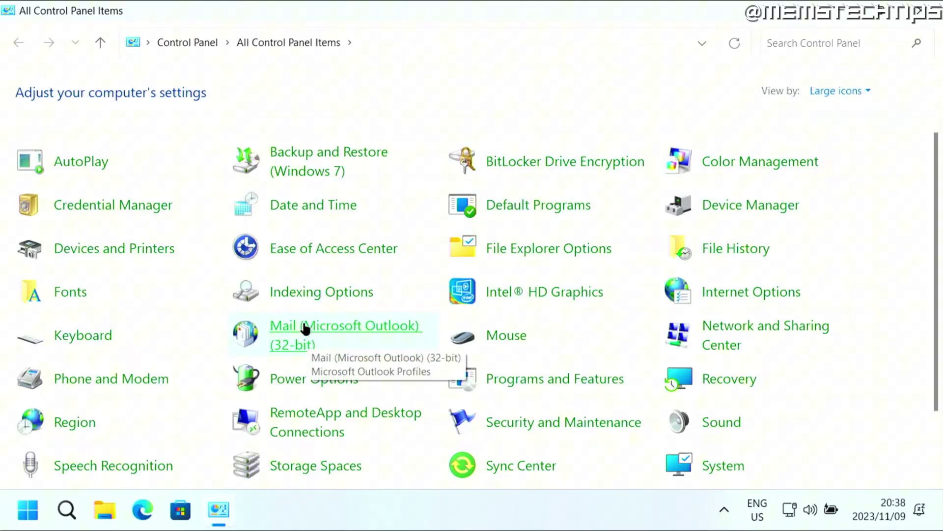
# Open Mail (Microsoft Outlook) setup and its Data Files list in Account Settings.
pyautogui.click(368, 327)
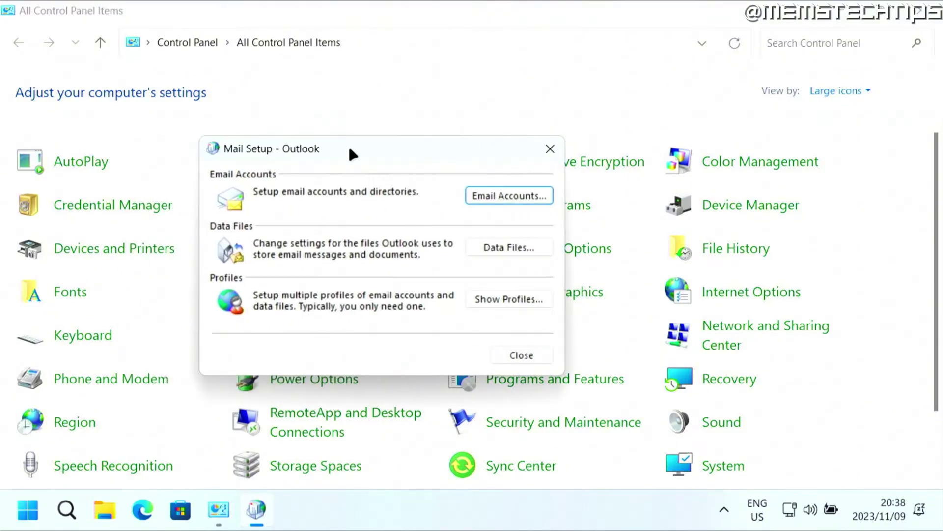
pyautogui.moveTo(351, 155); pyautogui.dragTo(376, 144)
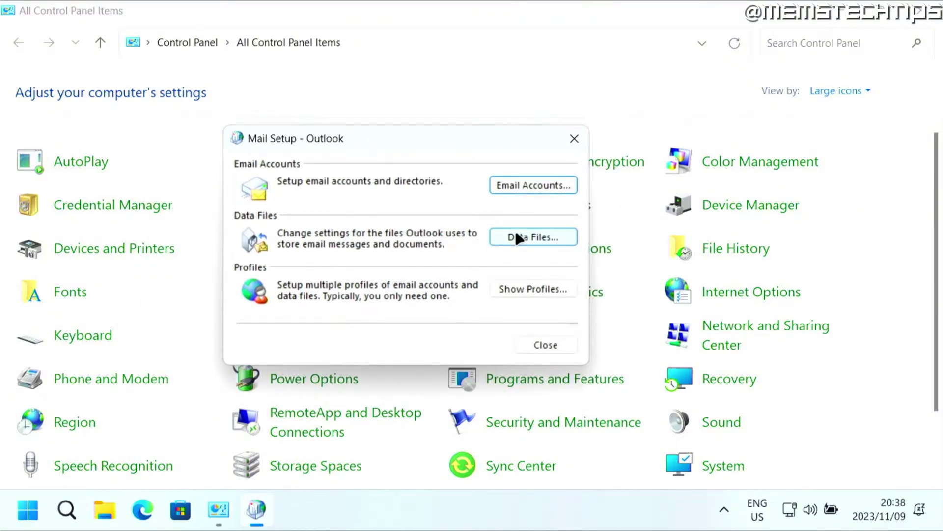
pyautogui.click(525, 239)
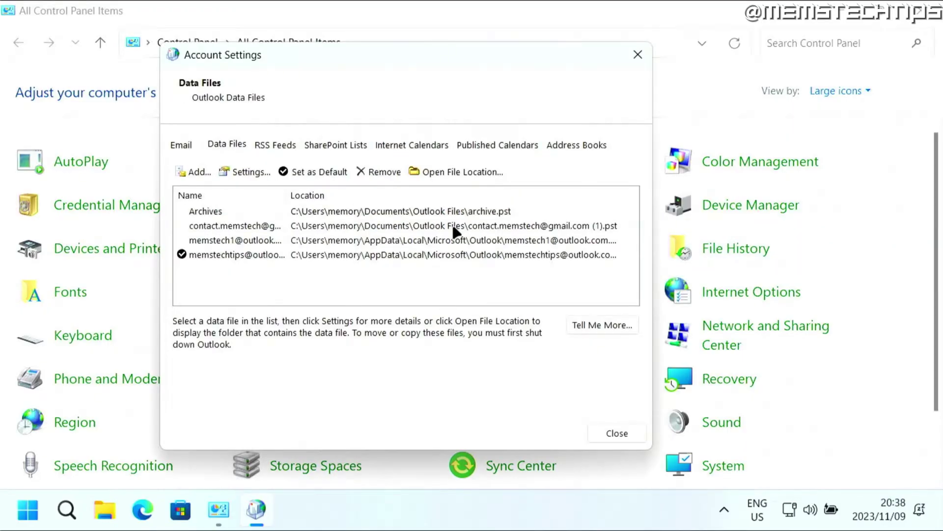
pyautogui.moveTo(322, 61); pyautogui.dragTo(367, 55)
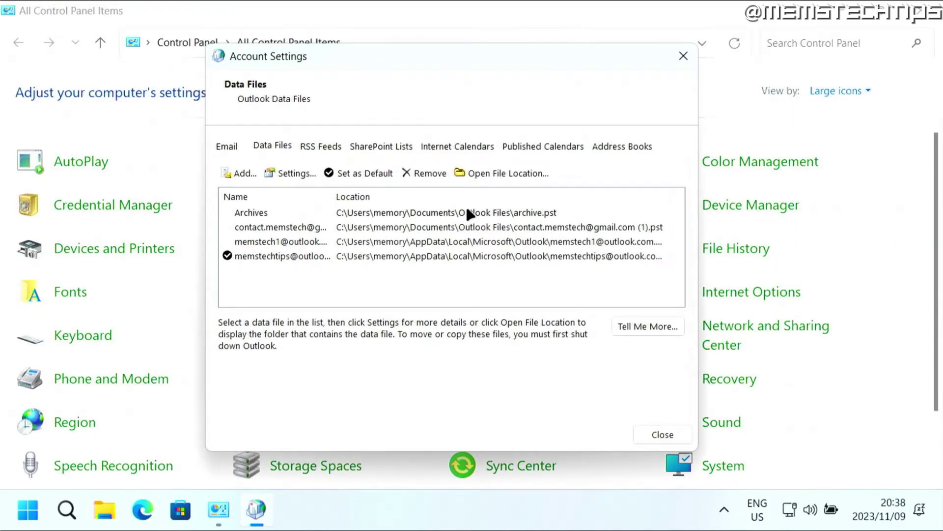
# Resize the Name and Location columns to show full paths, then review each data file.
pyautogui.moveTo(331, 194); pyautogui.dragTo(296, 194)
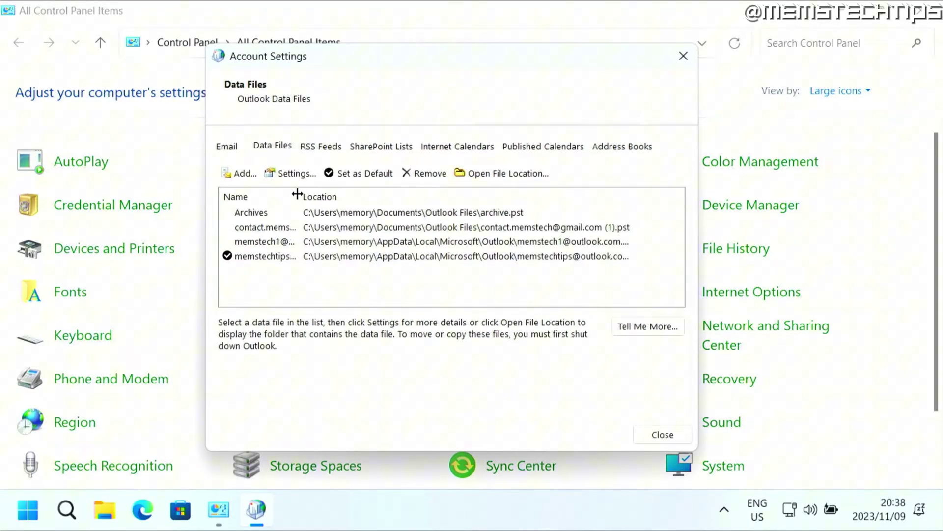
pyautogui.click(393, 213)
pyautogui.moveTo(631, 193); pyautogui.dragTo(666, 193)
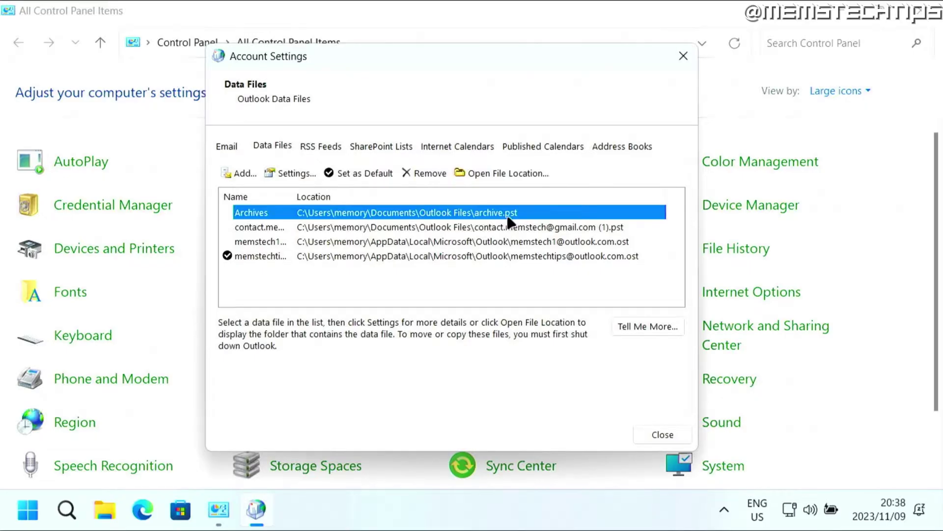
pyautogui.click(623, 226)
pyautogui.click(635, 240)
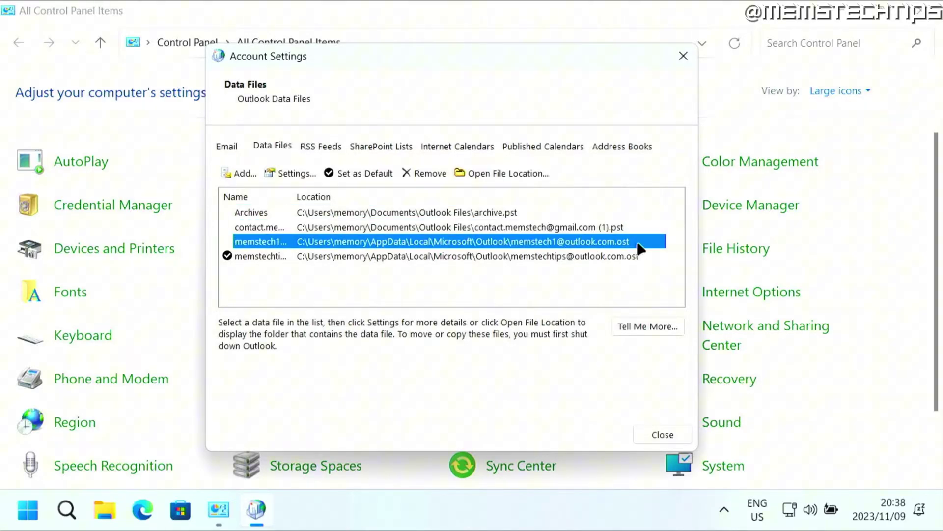
pyautogui.click(641, 253)
pyautogui.click(639, 240)
pyautogui.click(629, 229)
pyautogui.click(534, 217)
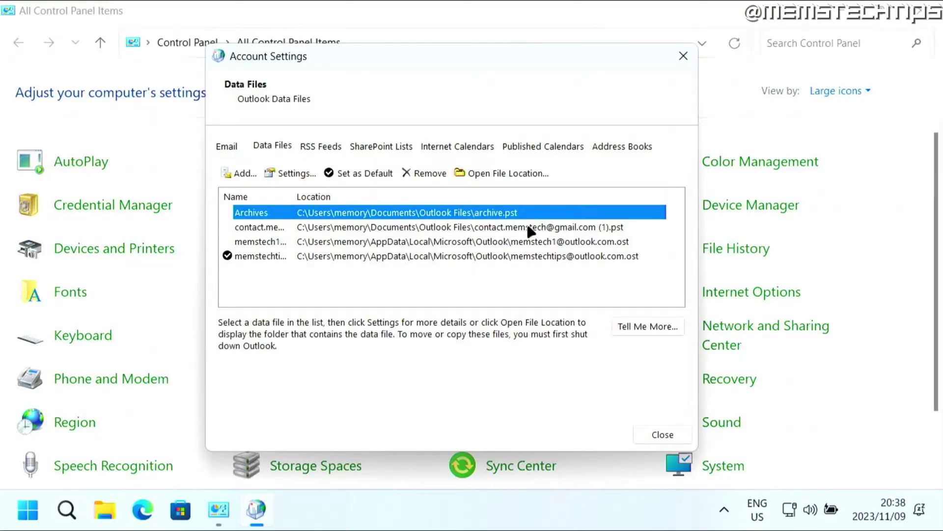
# Add a data file named 'Outlook 1' and select the new Outlook 1.pst entry.
pyautogui.click(237, 172)
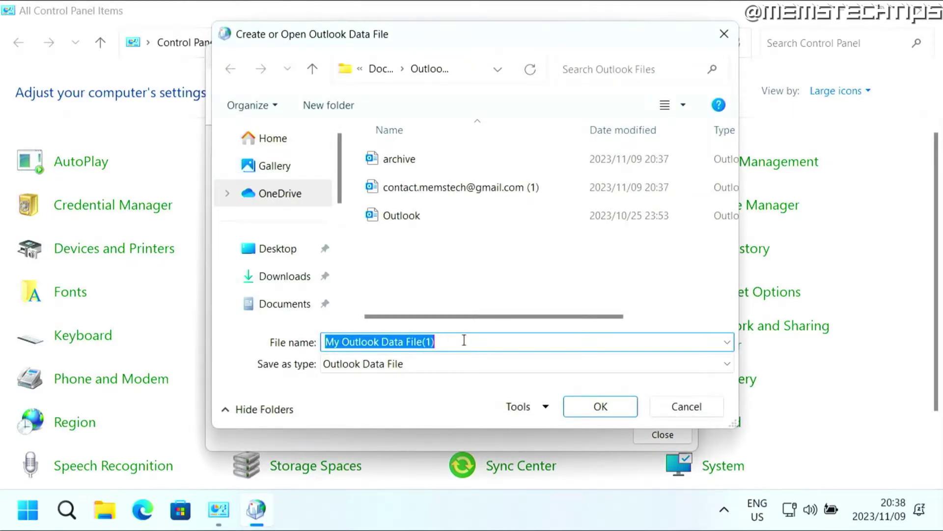
pyautogui.write('Outlook')
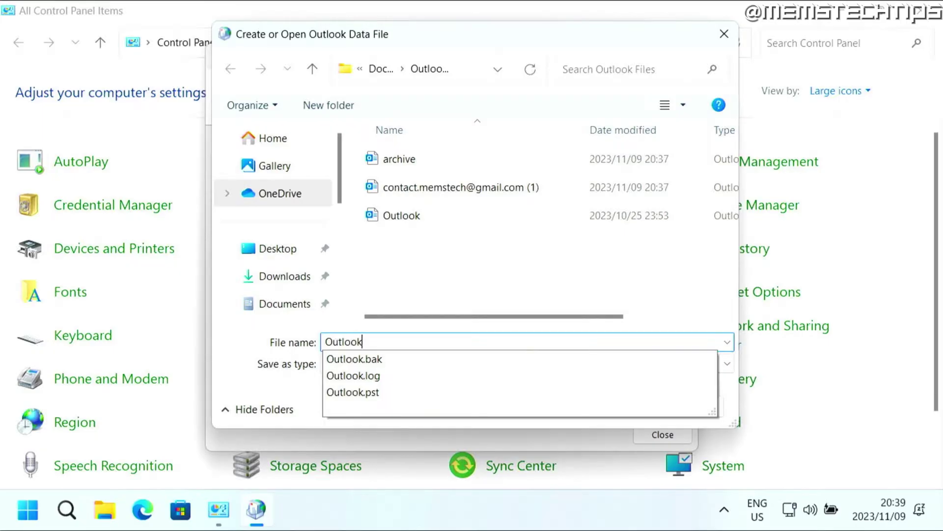
pyautogui.write(' 1')
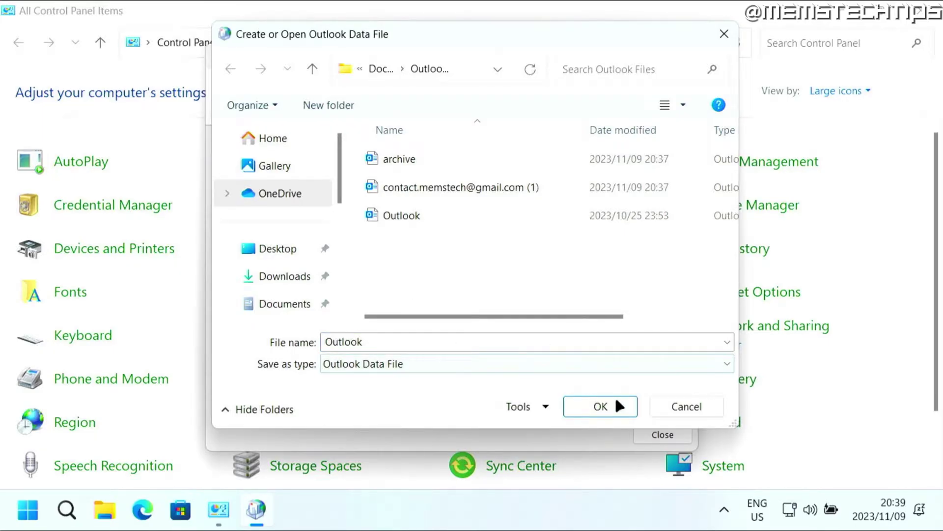
pyautogui.click(609, 407)
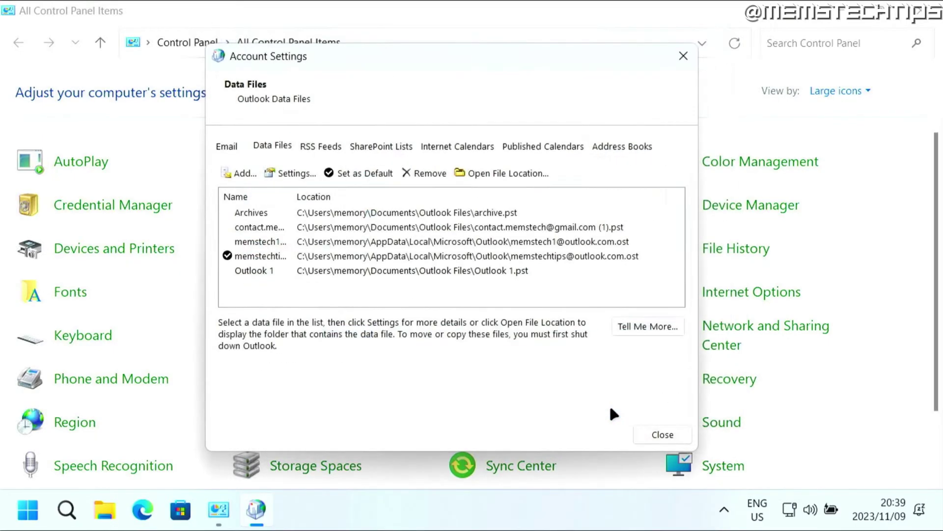
pyautogui.click(339, 274)
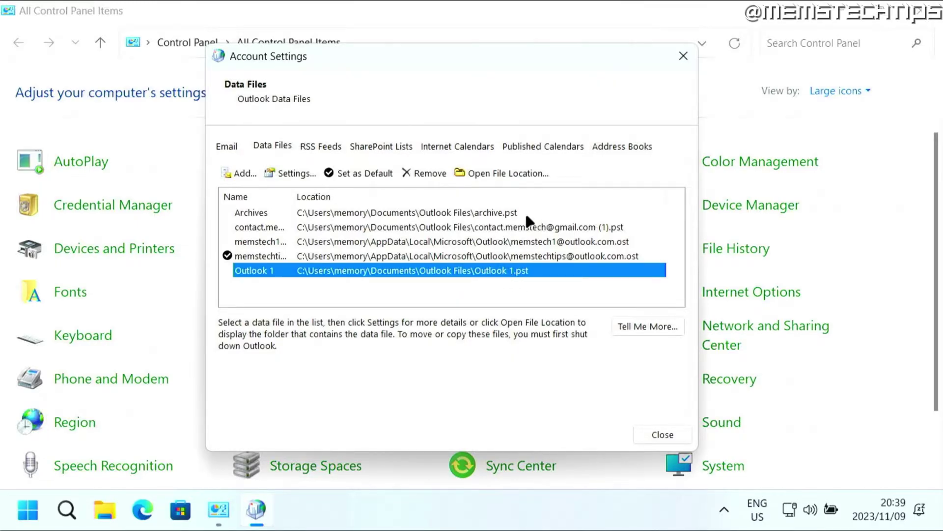
pyautogui.click(506, 228)
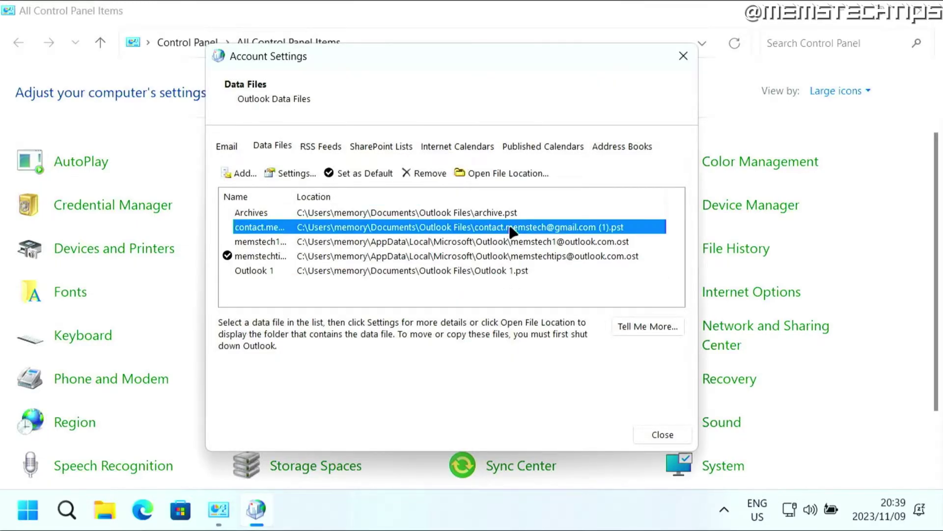
pyautogui.click(501, 271)
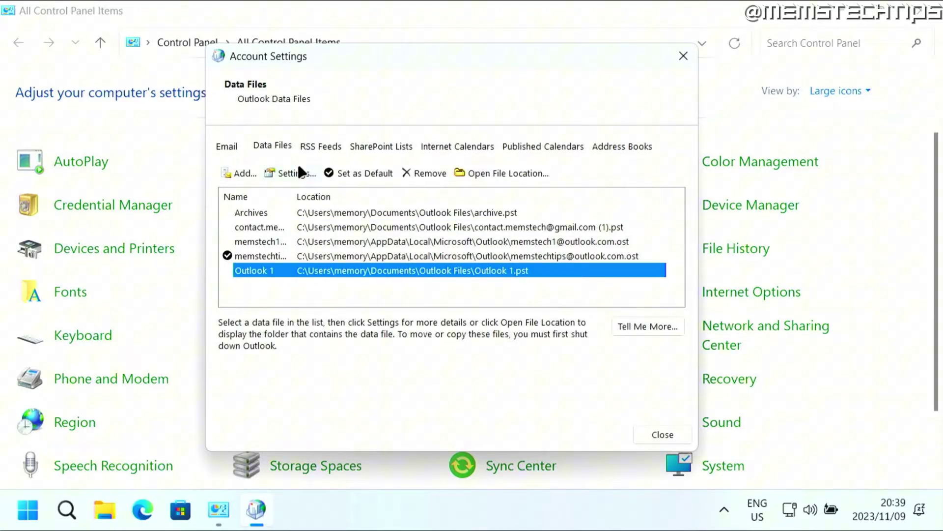
# Open Outlook 1's data file settings and its Change Password dialog.
pyautogui.click(287, 173)
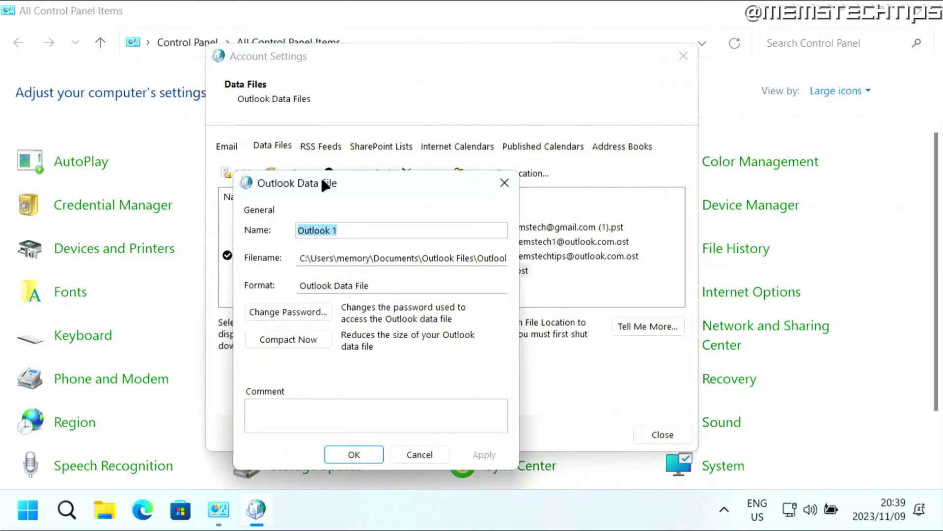
pyautogui.moveTo(320, 185); pyautogui.dragTo(388, 115)
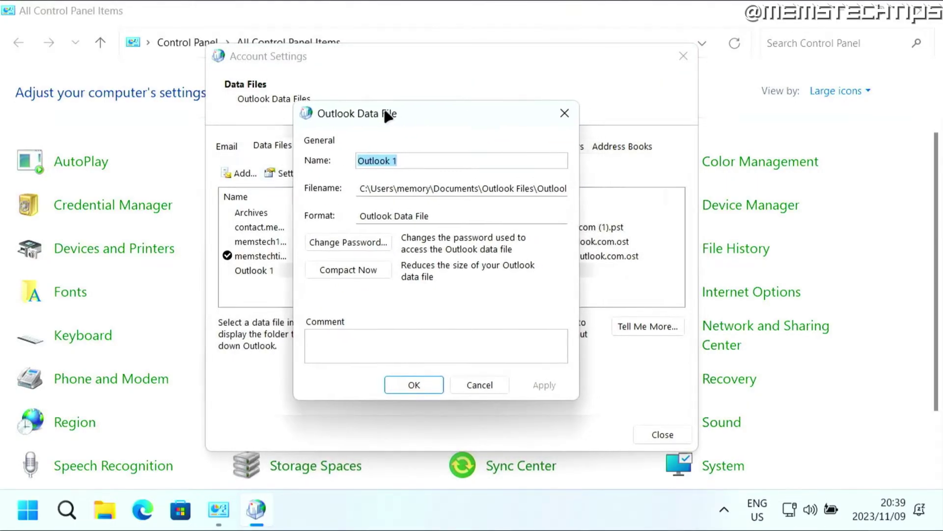
pyautogui.click(382, 248)
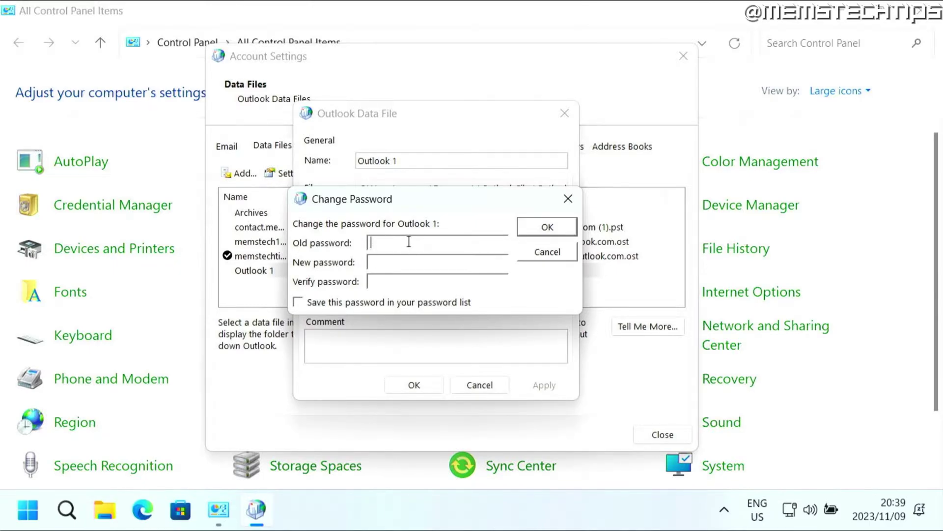
# Leave Old password blank, enter and verify a new password for Outlook 1, and confirm.
pyautogui.click(402, 262)
pyautogui.write('***')
pyautogui.click(385, 281)
pyautogui.write('***')
pyautogui.click(547, 227)
# Close the Outlook Data File dialog with OK and select the Outlook 1 row.
pyautogui.click(424, 378)
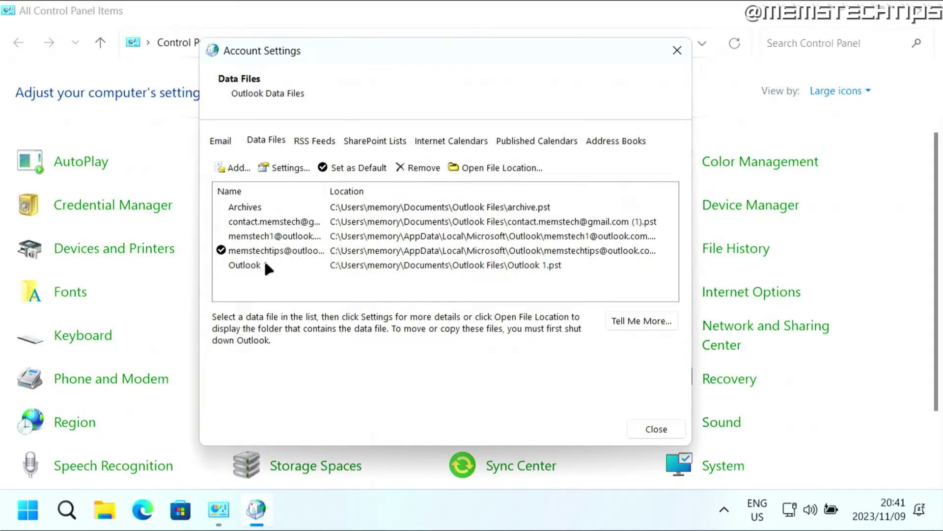
pyautogui.click(266, 266)
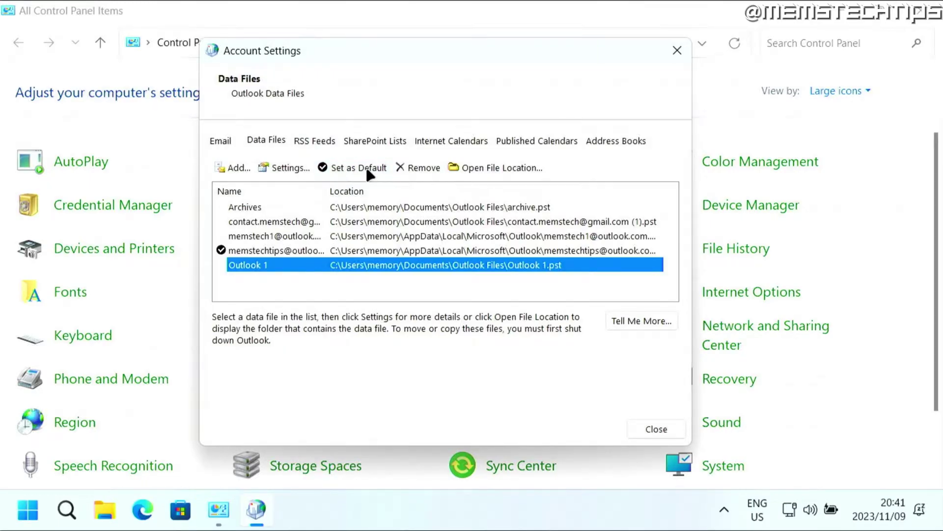
# Set Outlook 1 as default, confirming with its password, then close Account Settings.
pyautogui.click(355, 172)
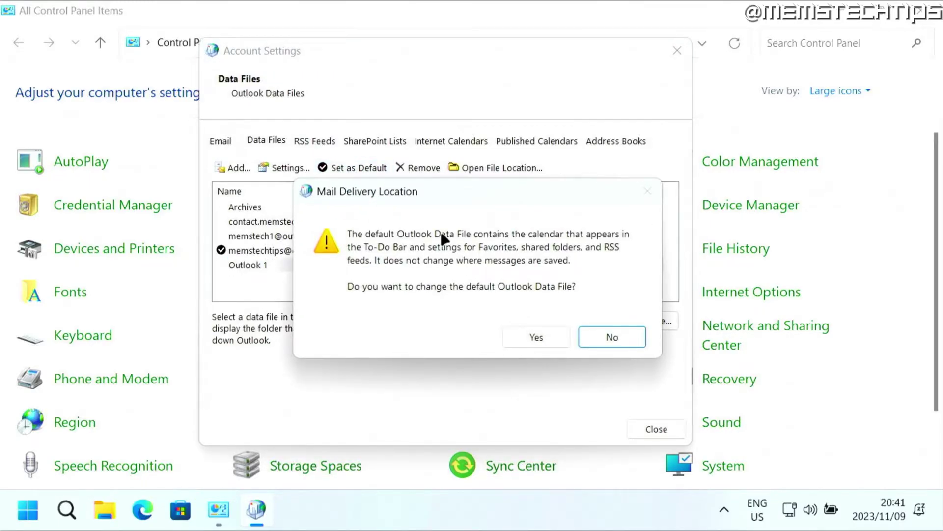
pyautogui.click(542, 337)
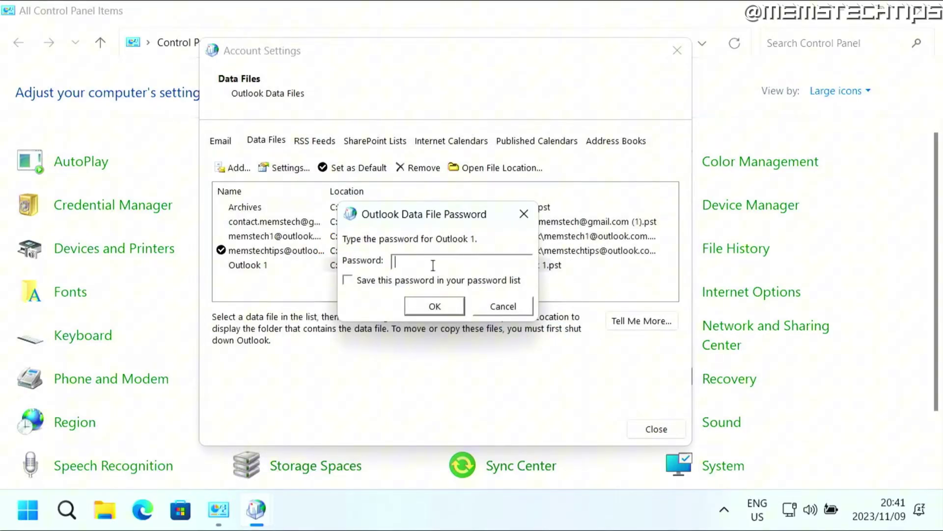
pyautogui.write('***')
pyautogui.click(435, 305)
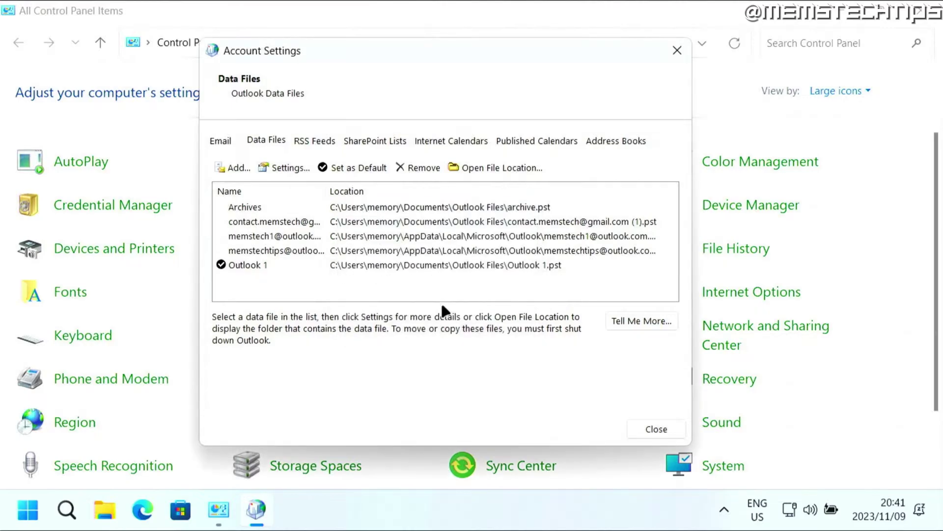
pyautogui.click(230, 267)
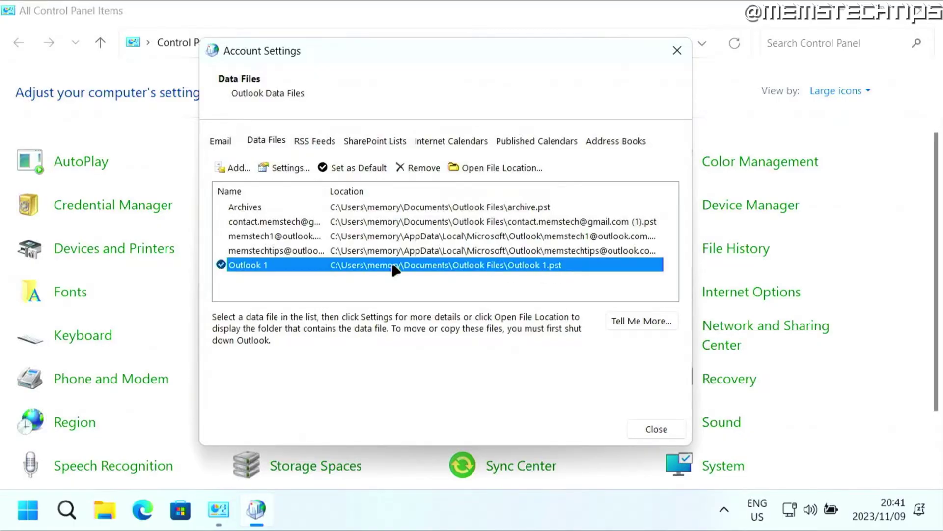
pyautogui.click(657, 428)
# Close Mail Setup and Control Panel, then launch Outlook entering the Outlook 1 password.
pyautogui.click(587, 341)
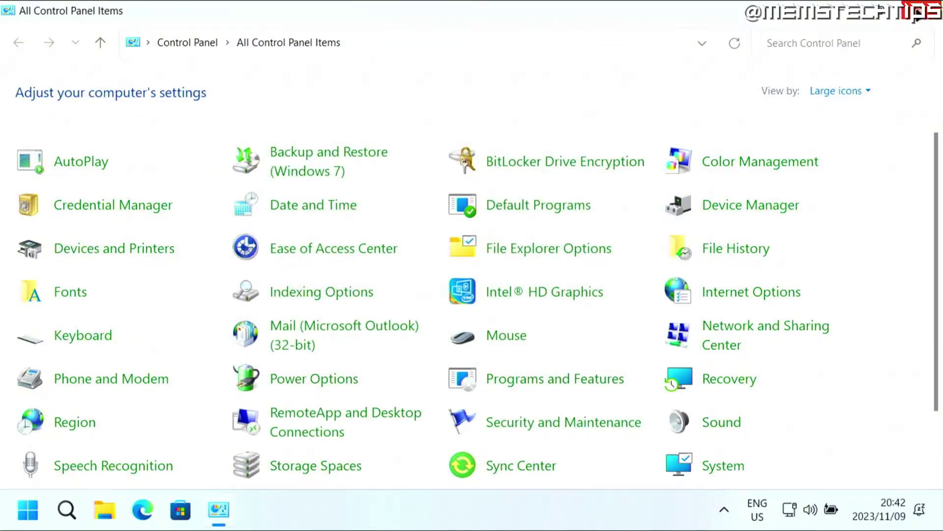
pyautogui.click(917, 11)
pyautogui.doubleClick(98, 304)
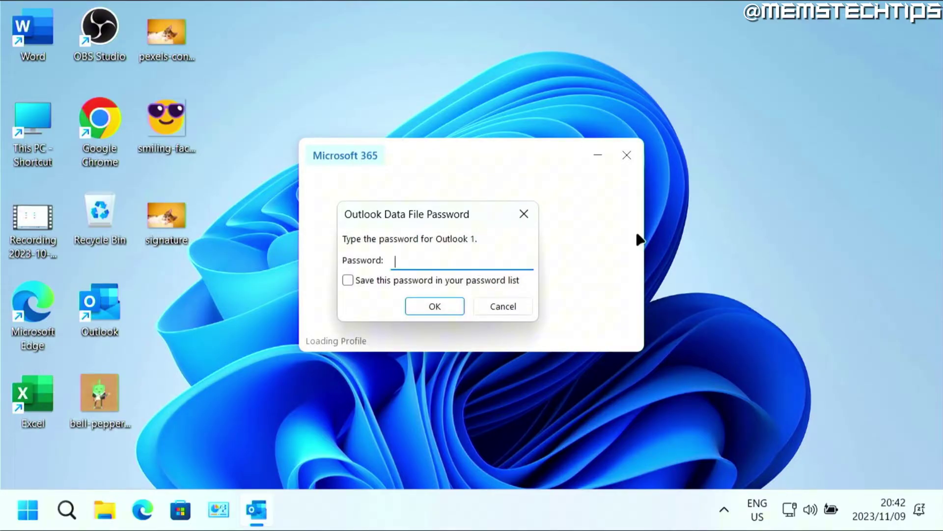
pyautogui.write('aaa')
pyautogui.click(437, 308)
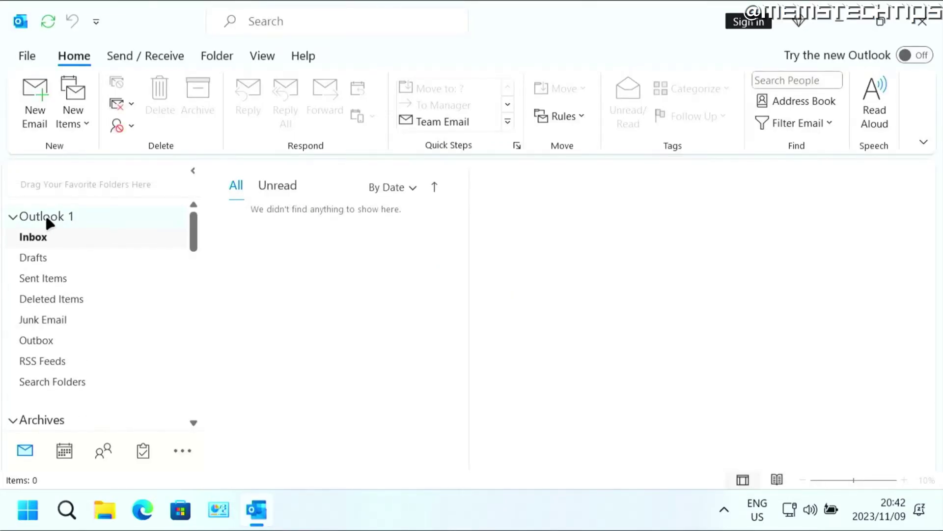
# Browse Outlook 1's Inbox, Drafts and Sent Items, then read the other account's Inbox.
pyautogui.click(71, 218)
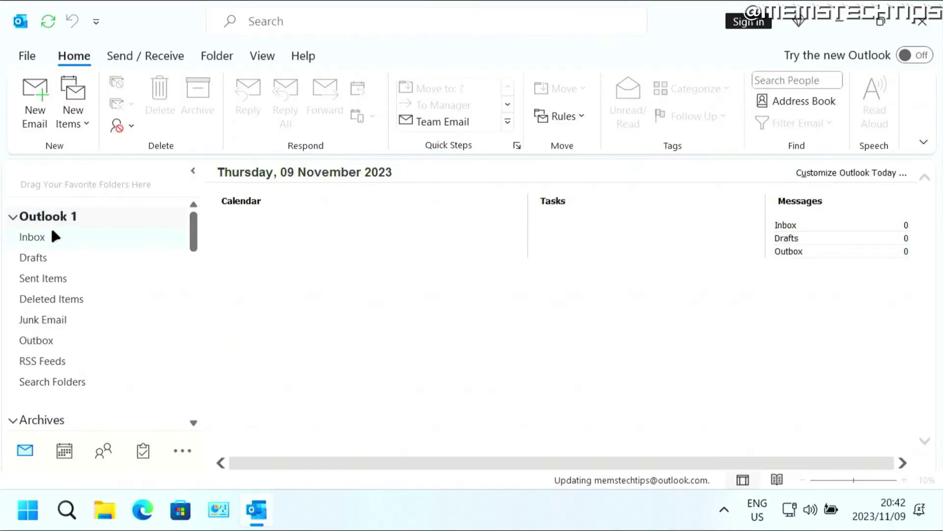
pyautogui.click(53, 235)
pyautogui.click(50, 257)
pyautogui.click(74, 278)
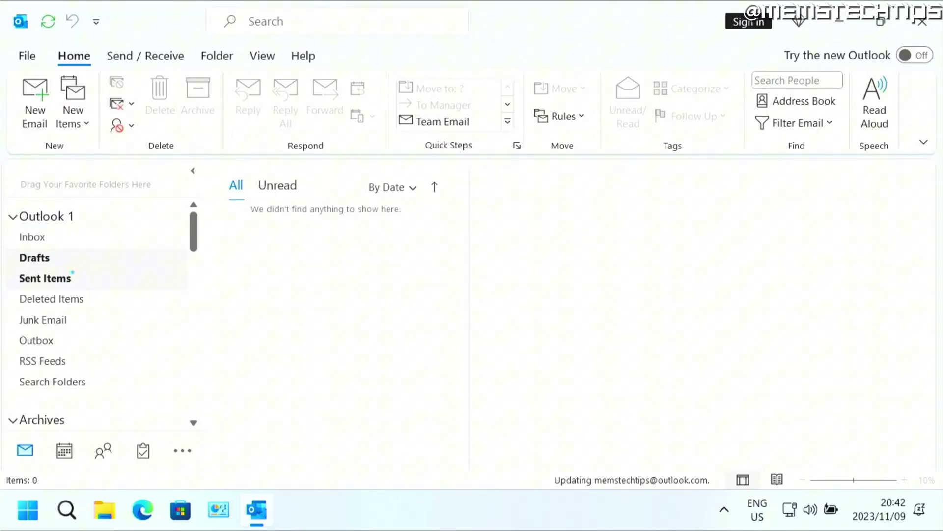
pyautogui.click(12, 216)
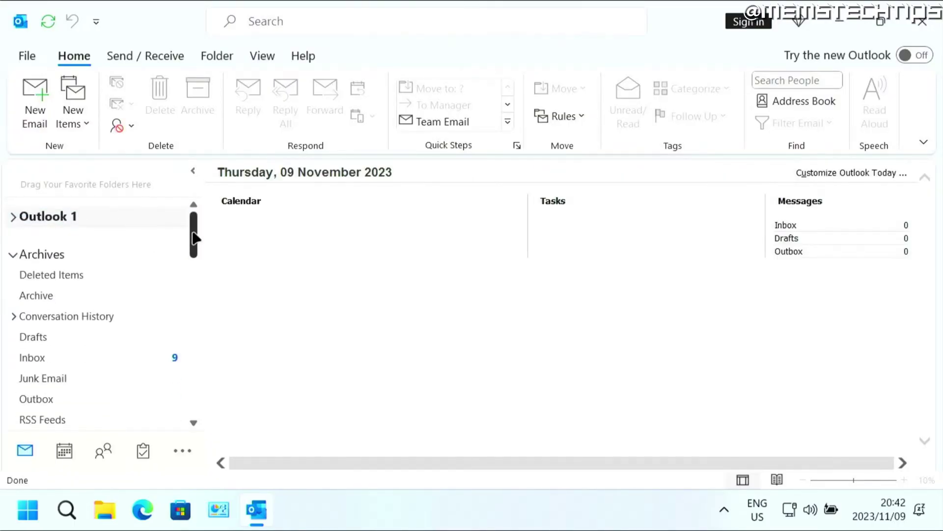
pyautogui.moveTo(194, 238); pyautogui.dragTo(193, 293)
pyautogui.click(181, 269)
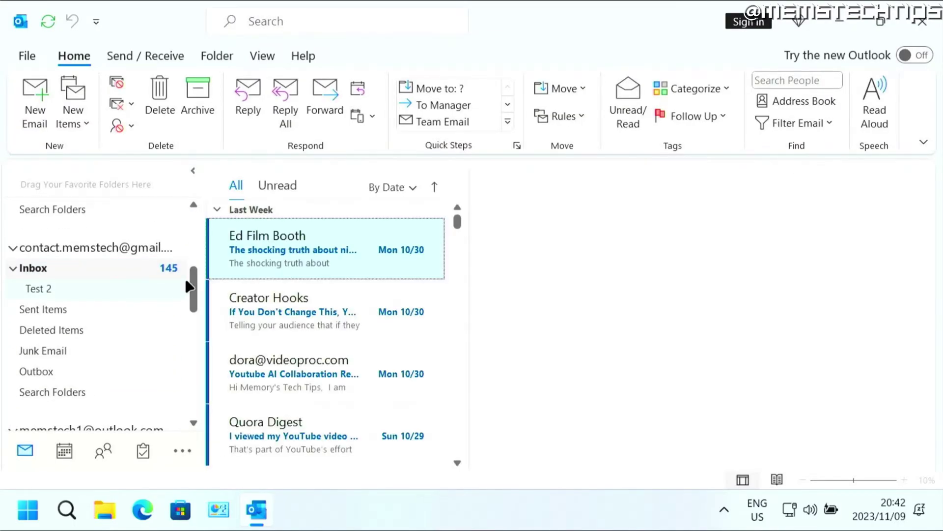
pyautogui.scroll(-10, 186, 285)
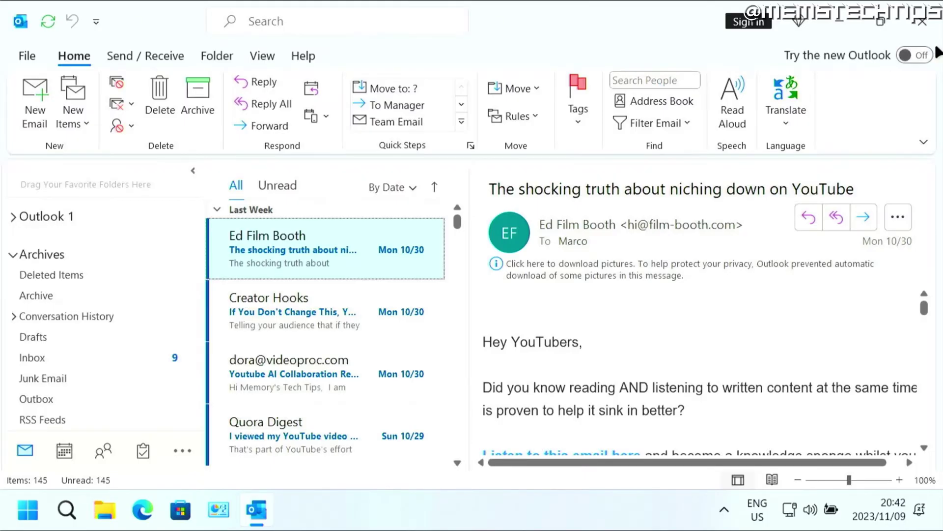
# Close Outlook and reopen Control Panel's Mail setup to the Data Files list.
pyautogui.click(930, 26)
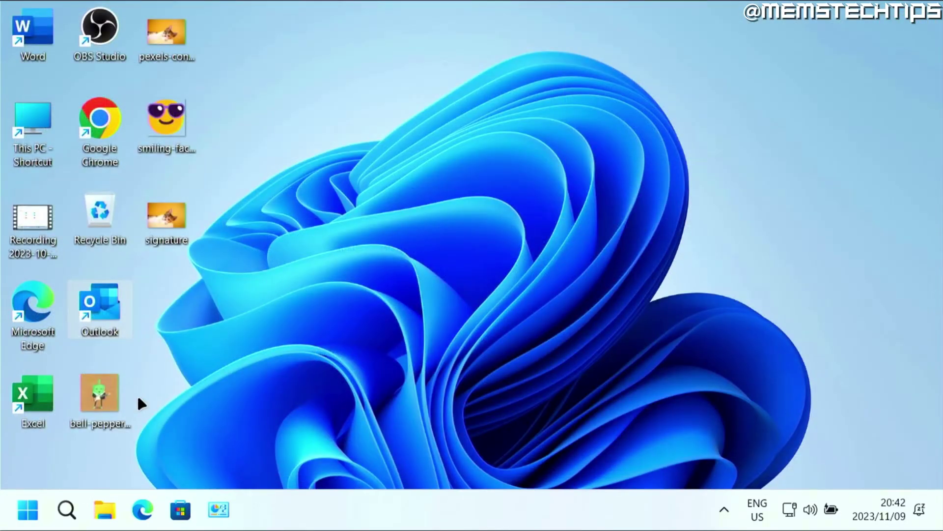
pyautogui.click(67, 509)
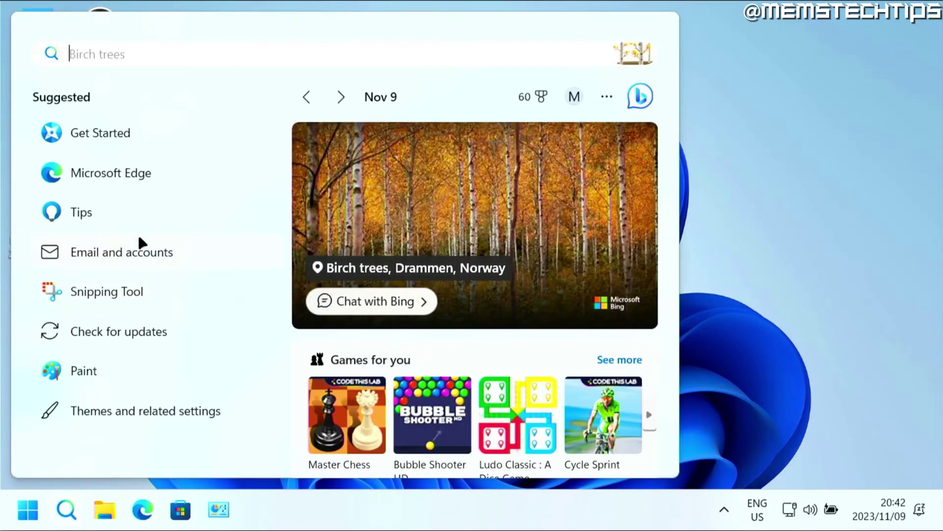
pyautogui.write('control')
pyautogui.click(179, 184)
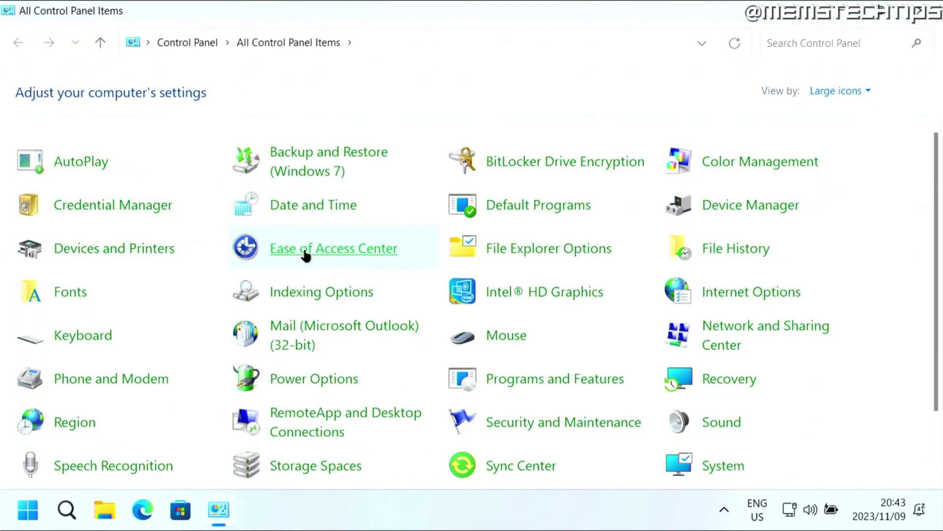
pyautogui.click(291, 329)
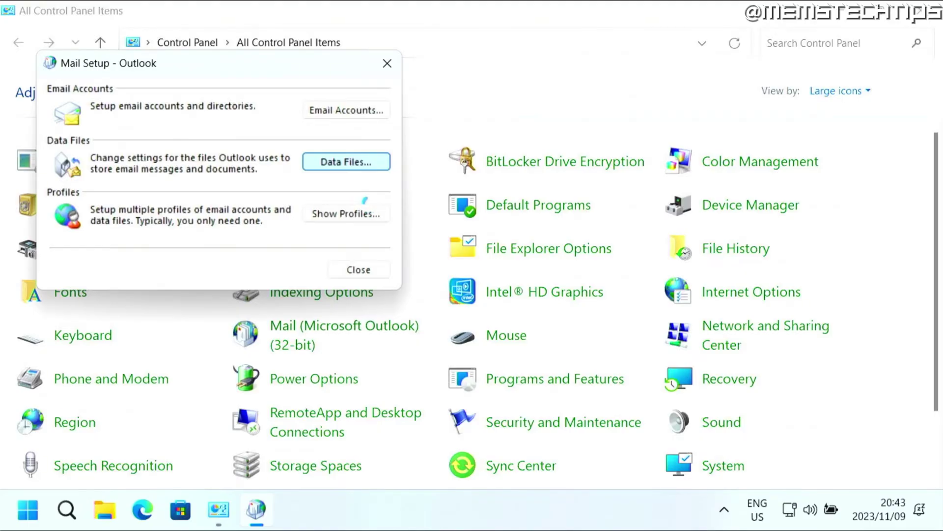
pyautogui.moveTo(186, 15); pyautogui.dragTo(349, 37)
# Unlock Outlook 1's settings with its password and save a blank new password.
pyautogui.click(253, 249)
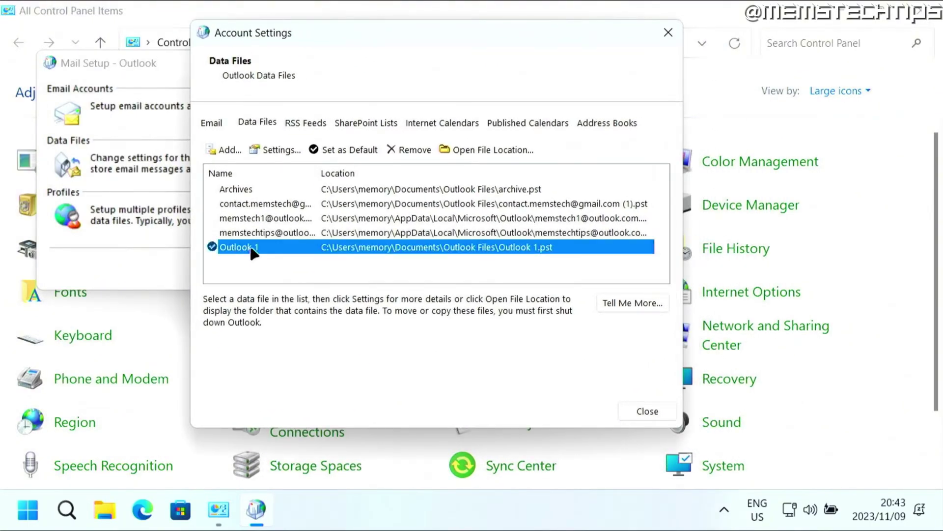
pyautogui.click(276, 150)
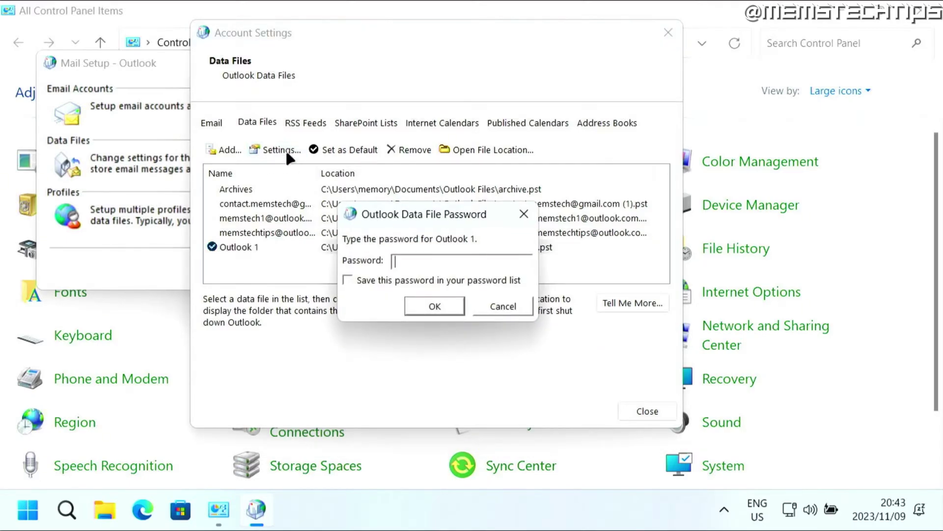
pyautogui.write('***')
pyautogui.click(433, 306)
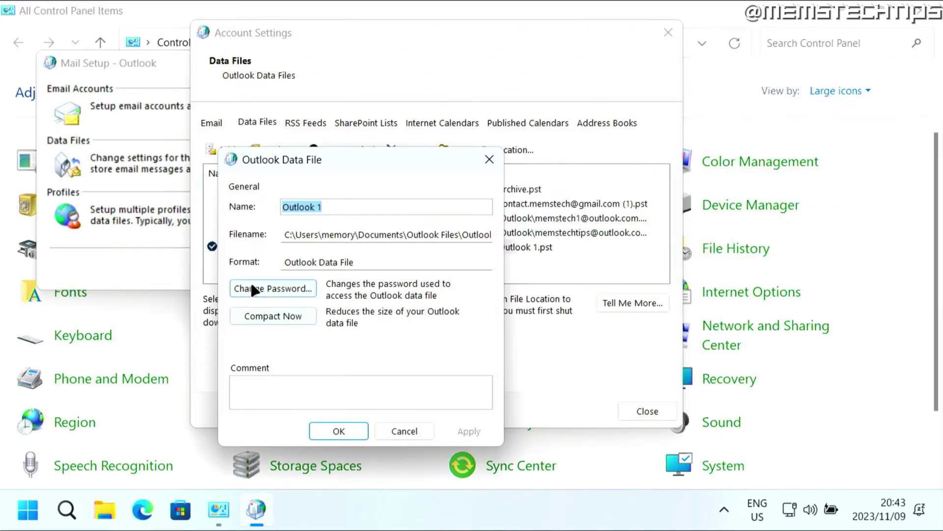
pyautogui.click(276, 293)
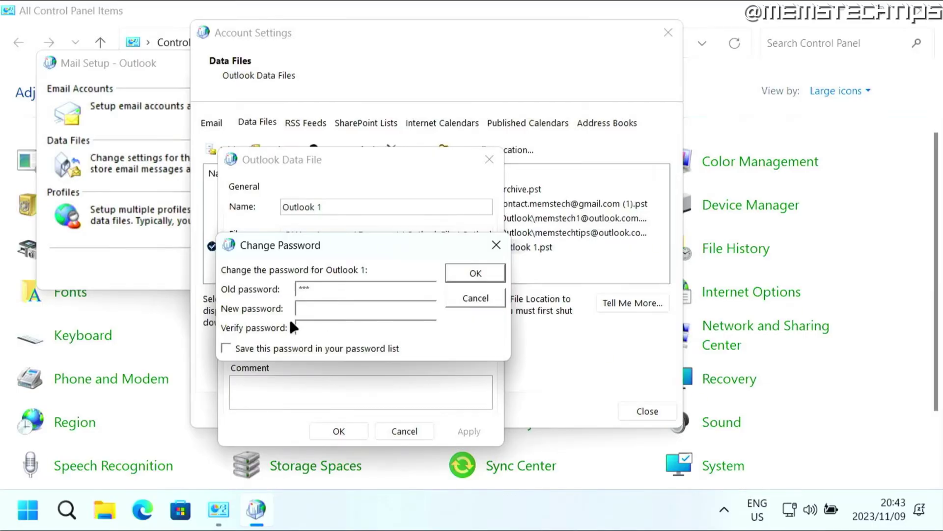
pyautogui.click(306, 309)
pyautogui.click(312, 329)
pyautogui.click(475, 275)
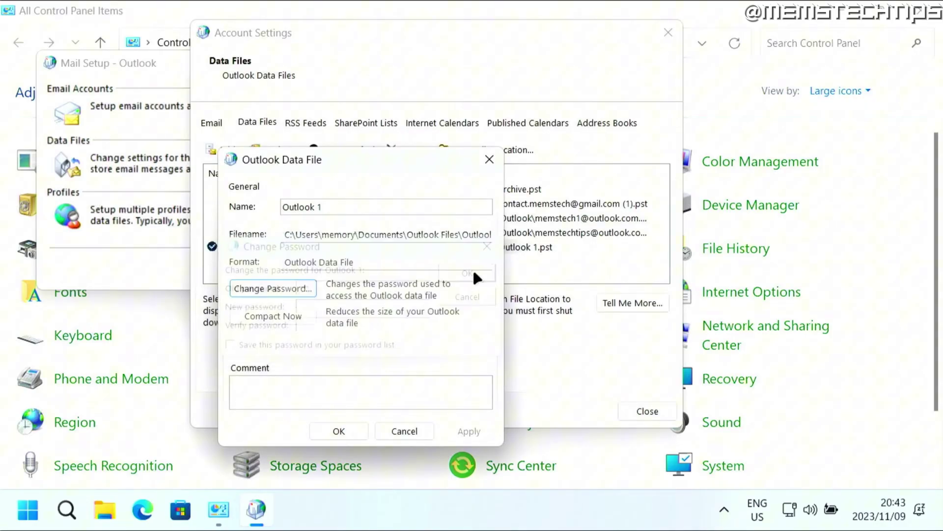
pyautogui.click(339, 431)
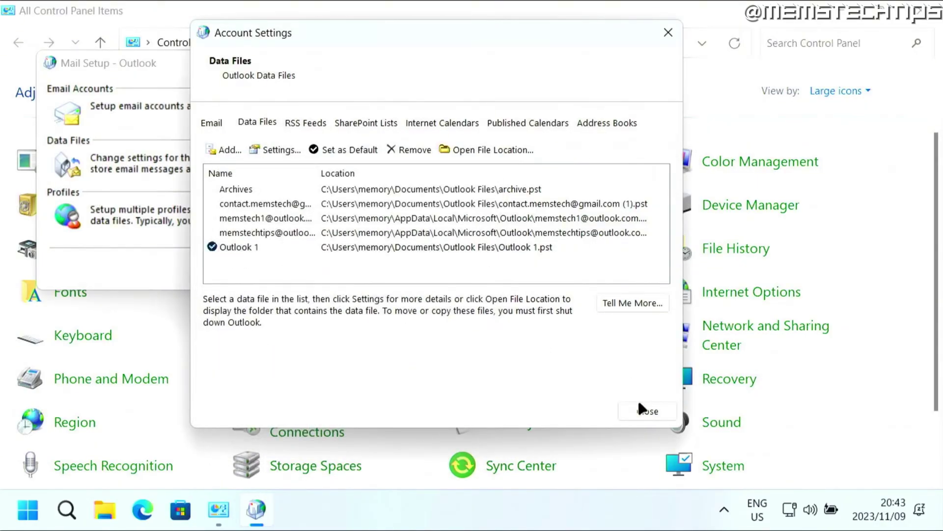
# Close Account Settings, Mail Setup and Control Panel, then relaunch Outlook from the desktop.
pyautogui.click(642, 413)
pyautogui.click(358, 270)
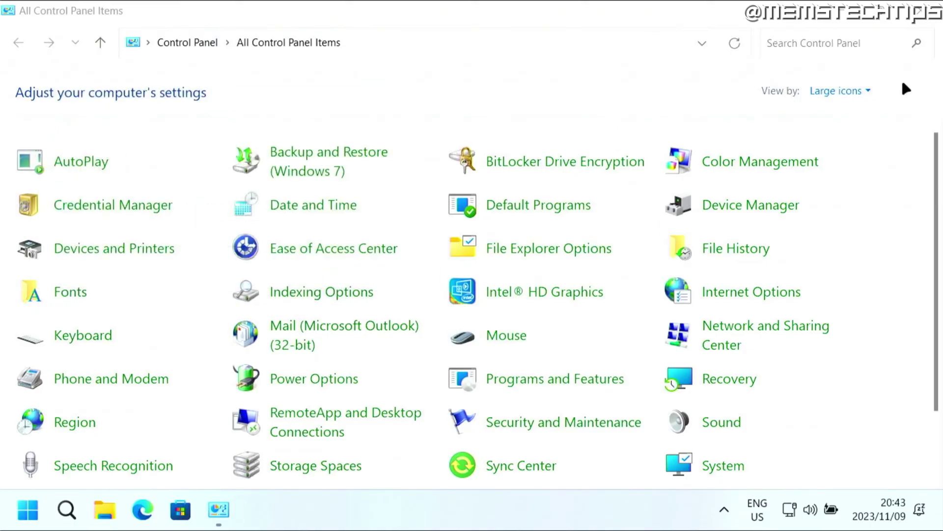
pyautogui.click(930, 11)
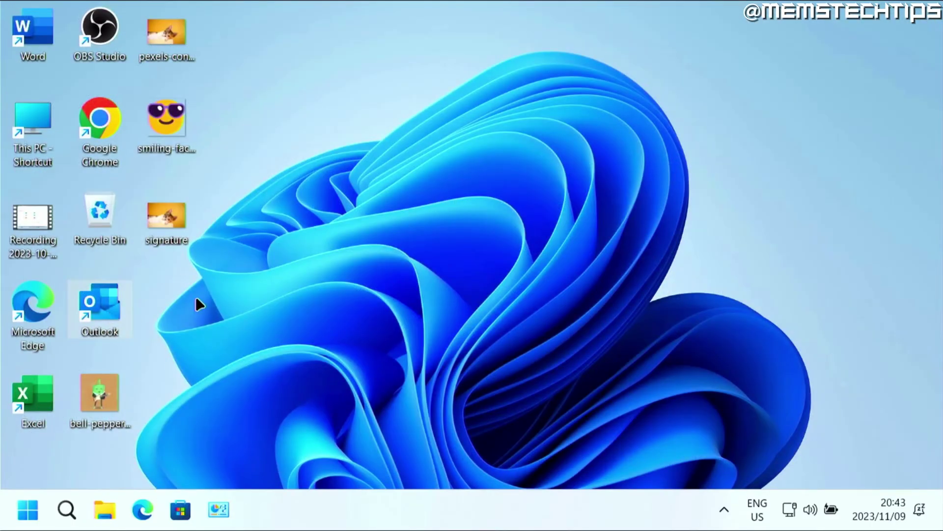
pyautogui.doubleClick(103, 302)
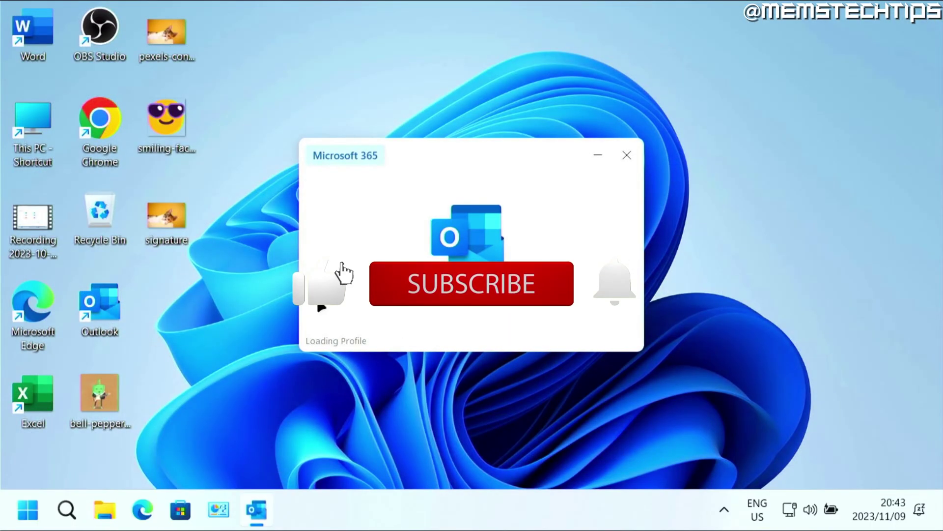